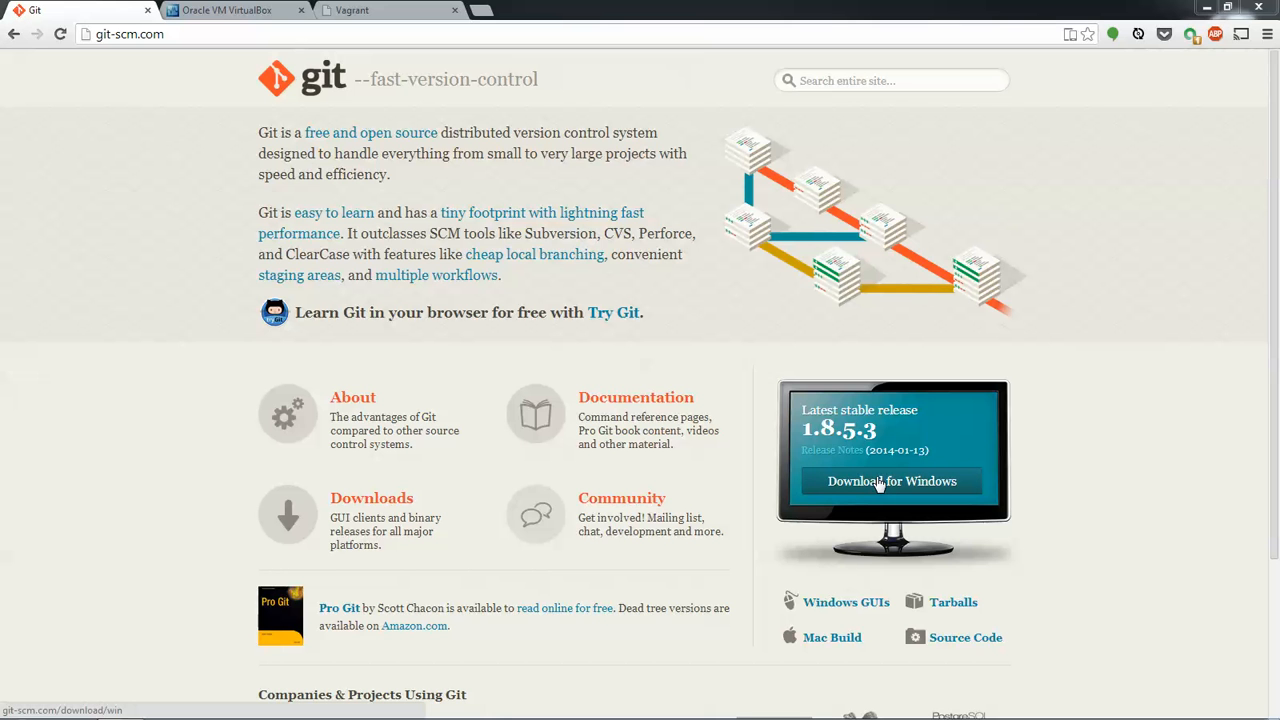
# Request the Git for Windows download from git-scm.com and cancel the Save As prompt
pyautogui.click(879, 483)
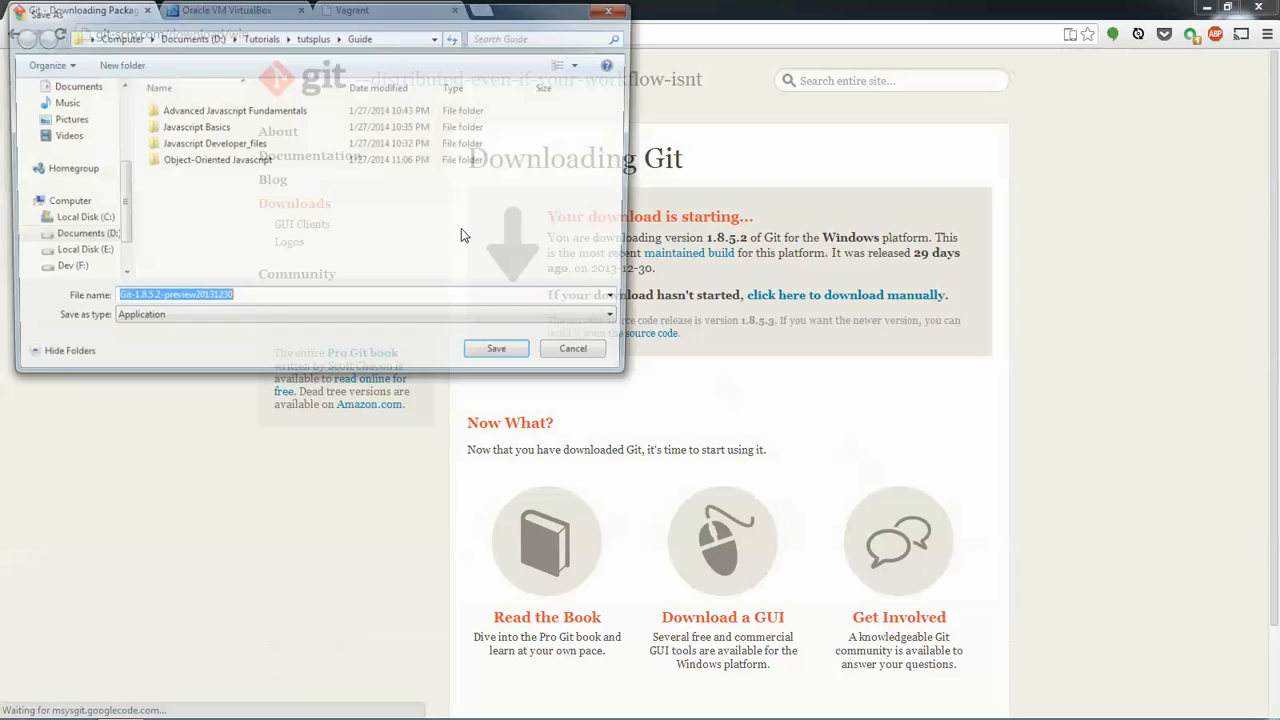
pyautogui.click(573, 348)
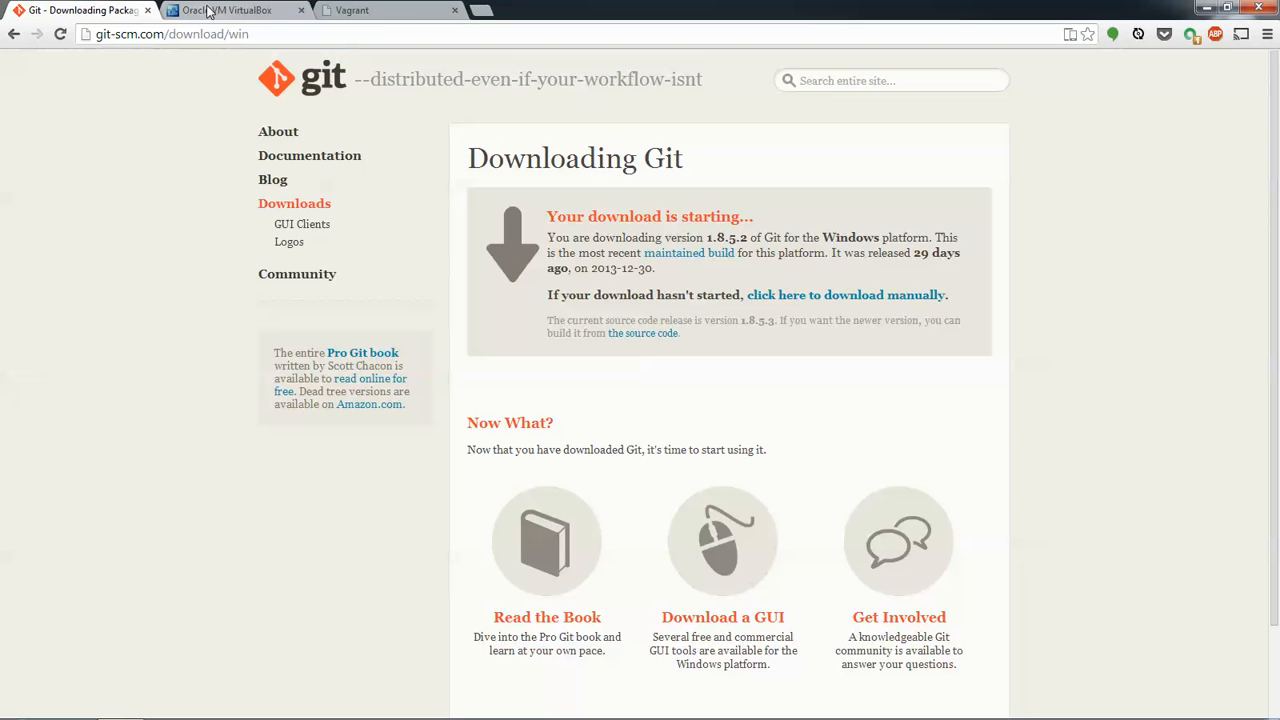
# Request the VirtualBox 4.3.6 Windows hosts installer, cancel its save prompt, and move to the Vagrant site
pyautogui.click(209, 12)
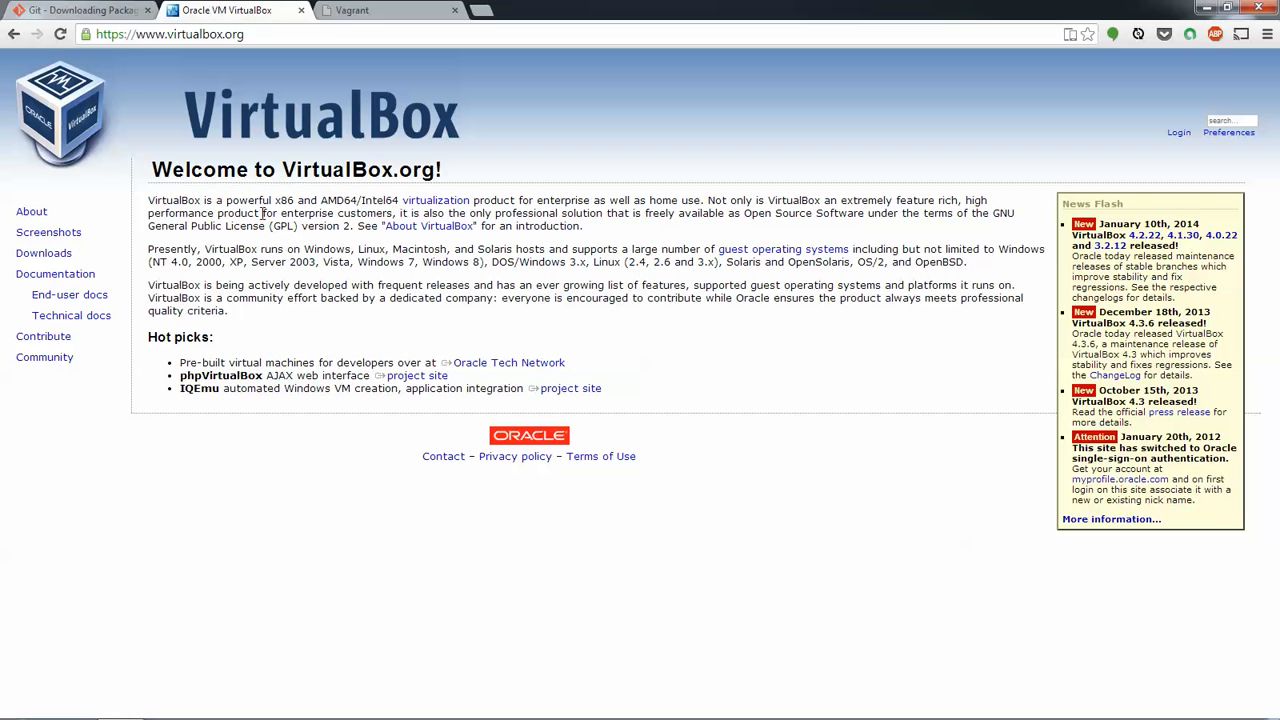
pyautogui.click(46, 256)
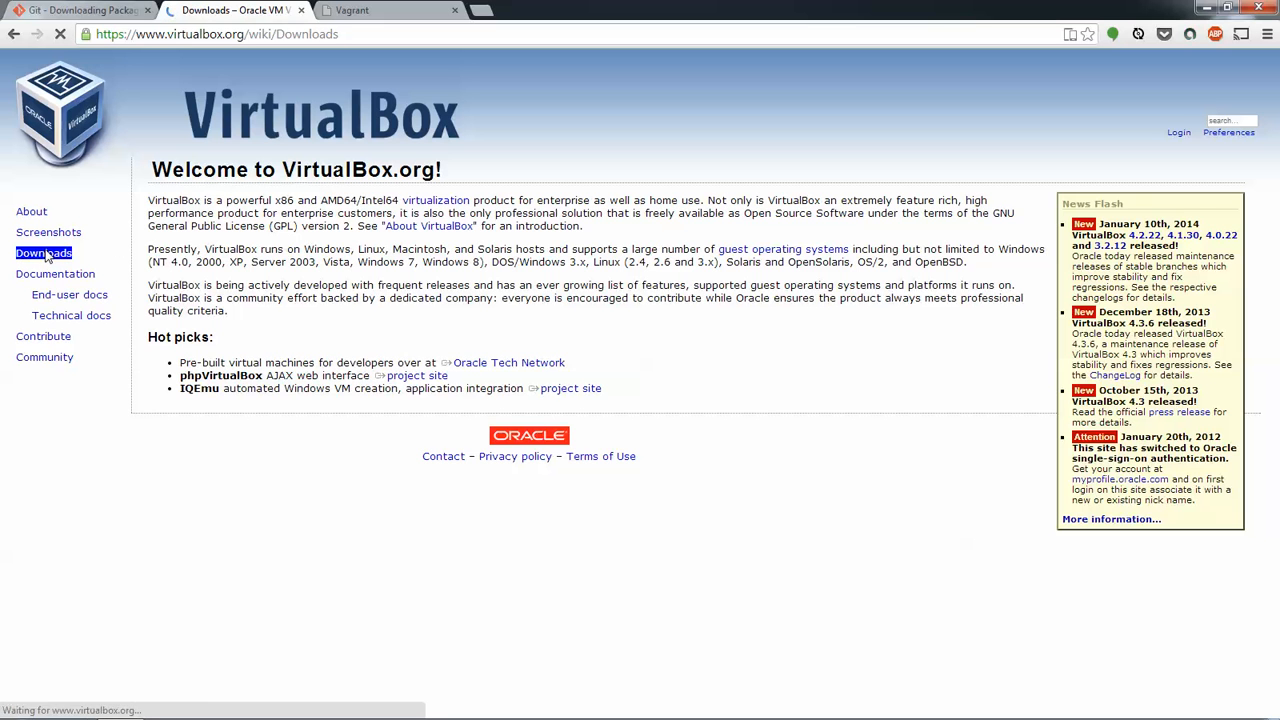
pyautogui.click(447, 297)
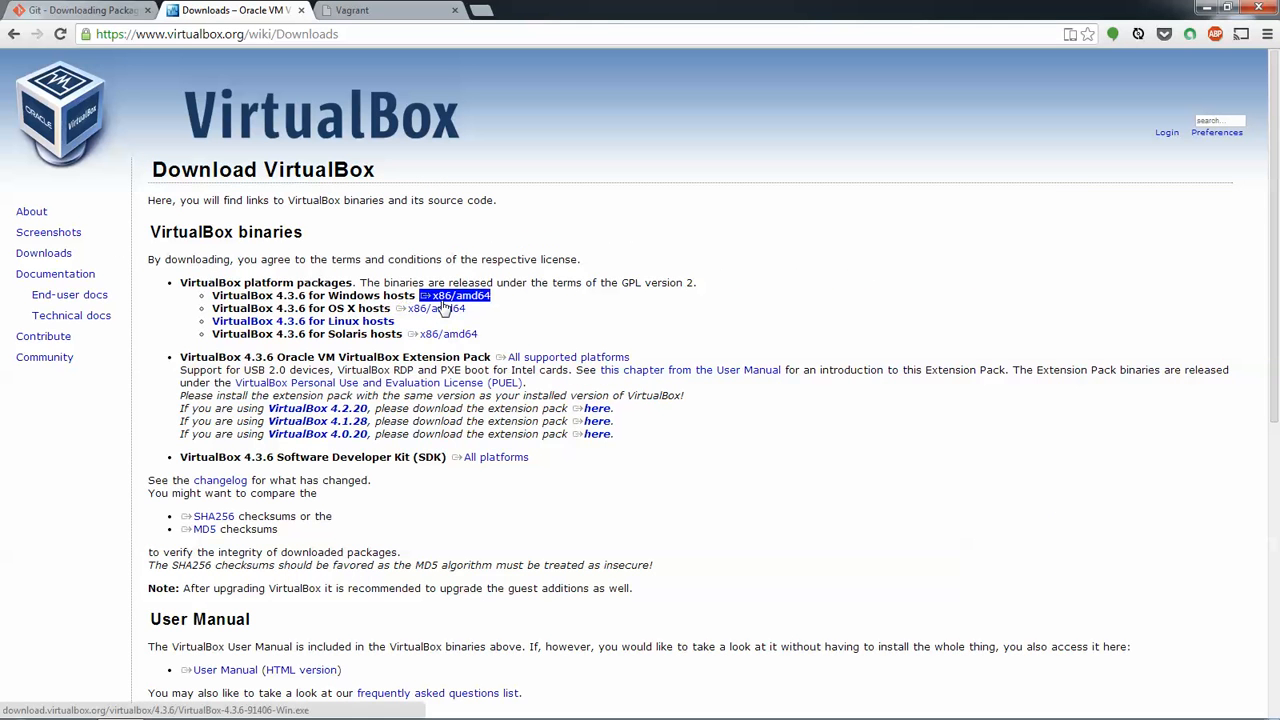
pyautogui.click(429, 310)
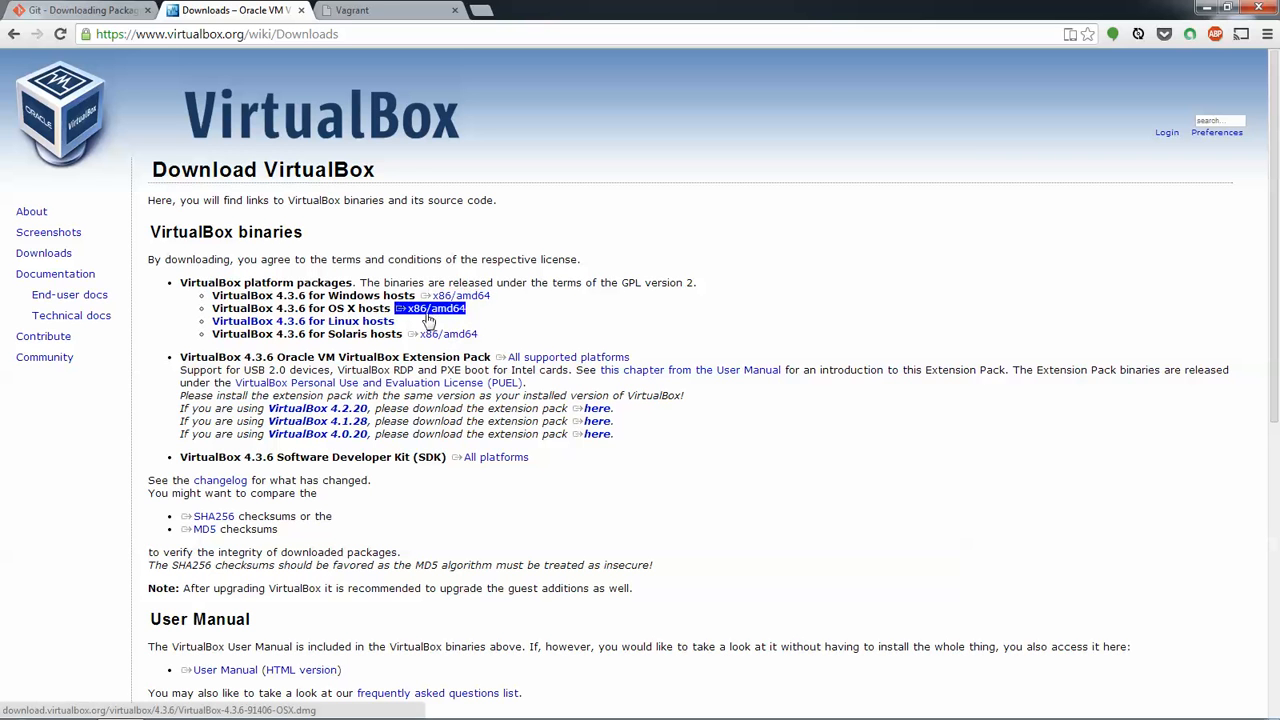
pyautogui.click(450, 336)
pyautogui.click(472, 298)
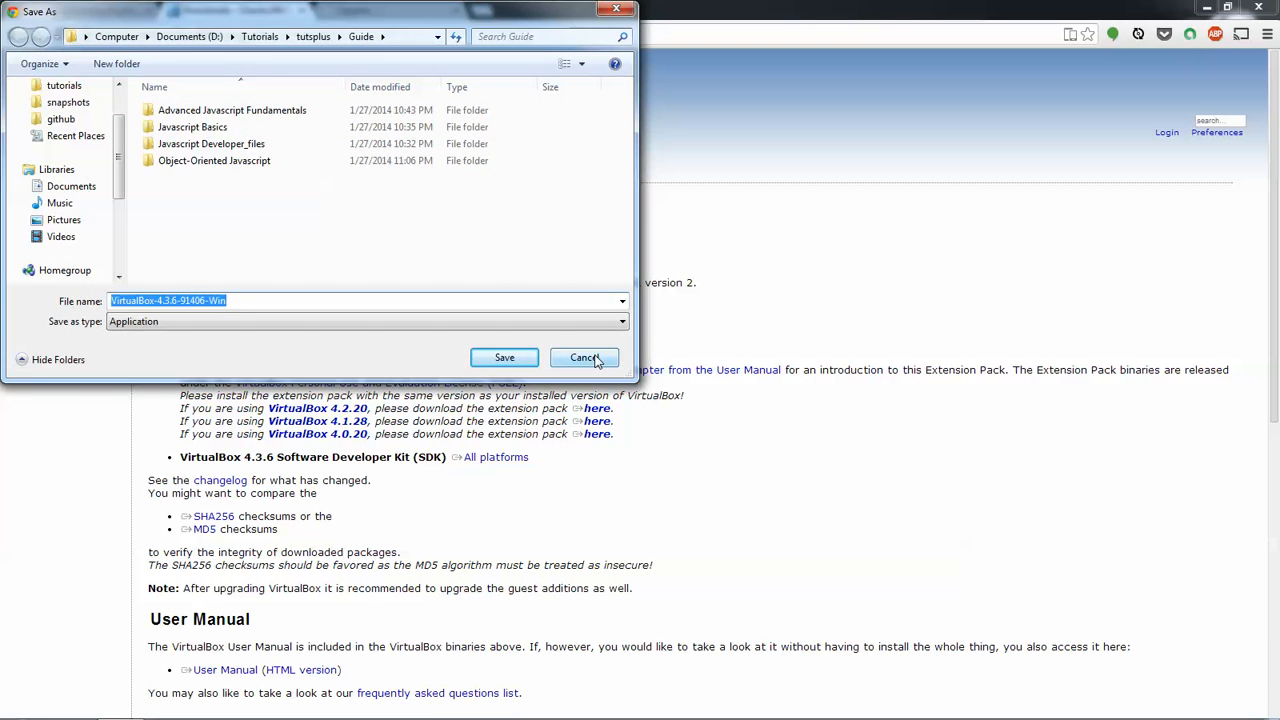
pyautogui.click(585, 357)
pyautogui.click(362, 9)
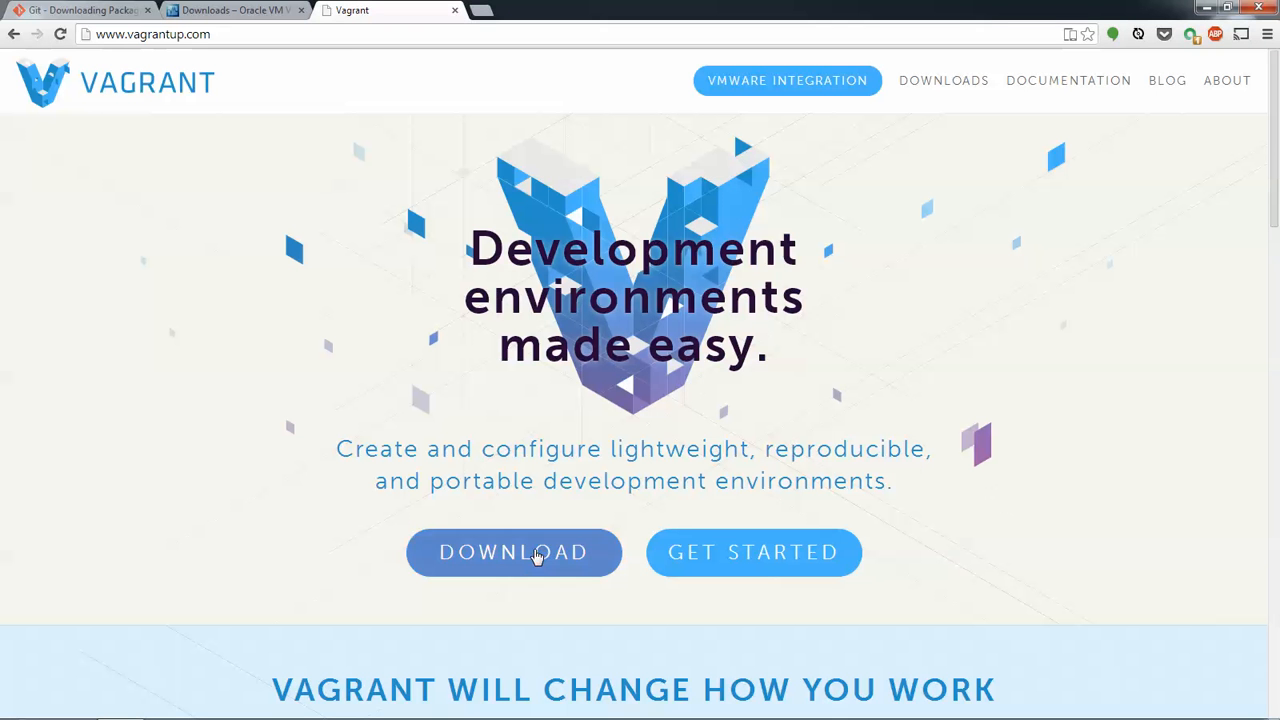
# Request the Vagrant 1.4.3 Windows installer from the downloads page and cancel the save prompt
pyautogui.click(537, 556)
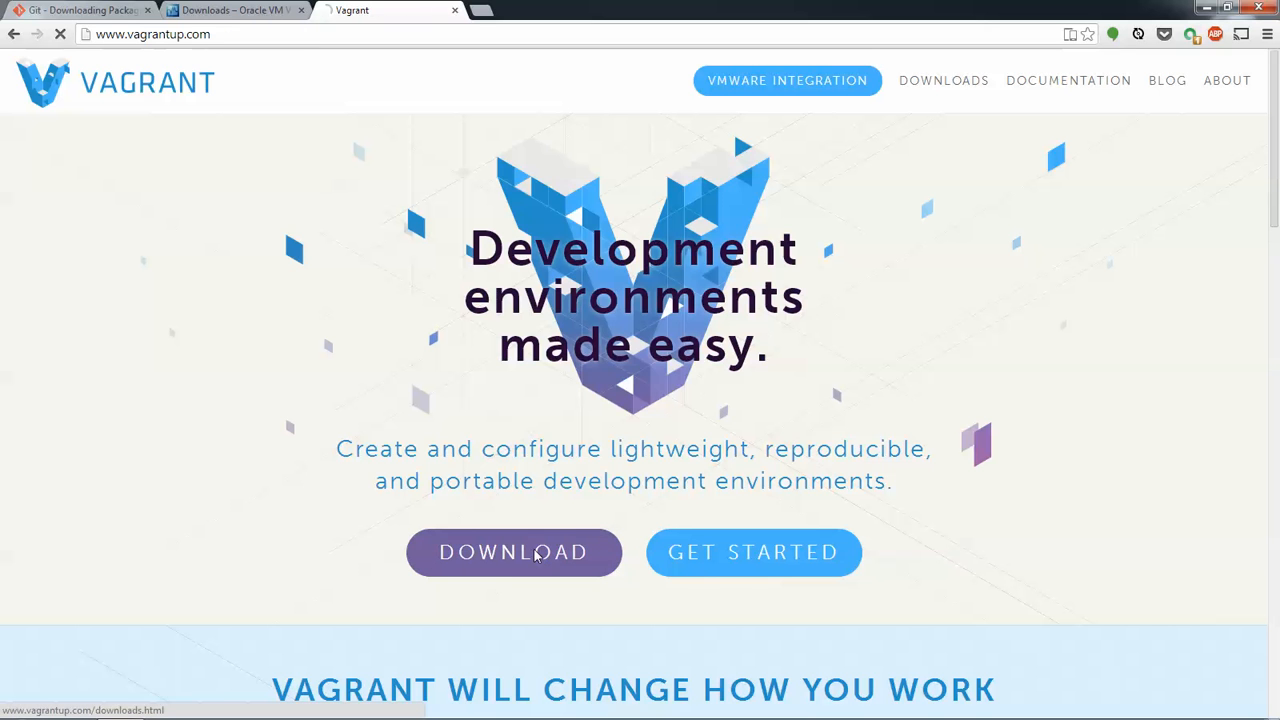
pyautogui.scroll(-3, 733, 376)
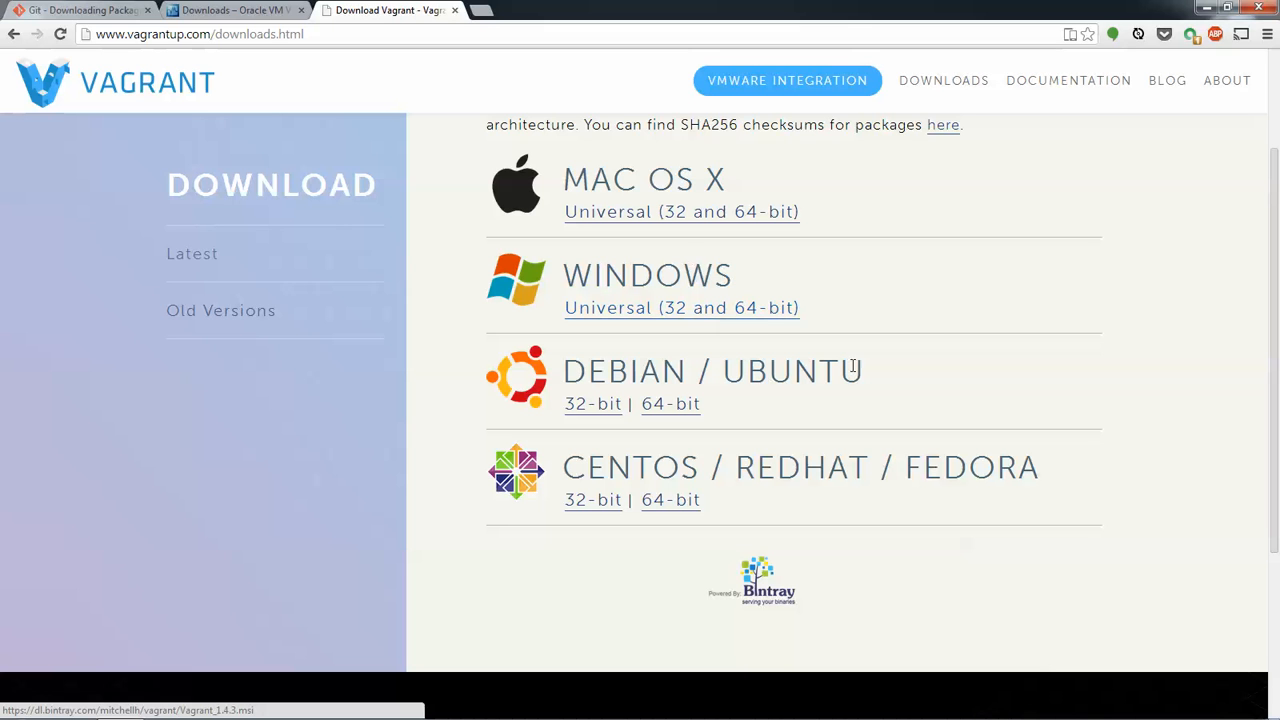
pyautogui.click(779, 311)
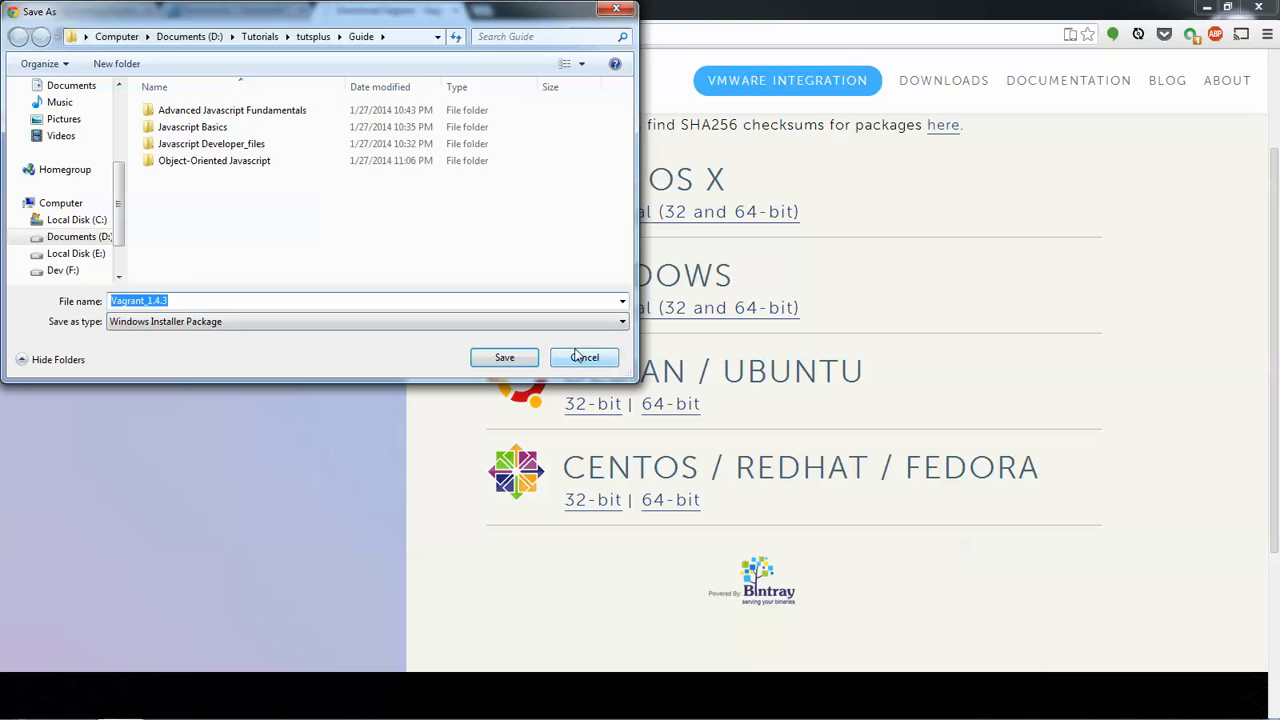
pyautogui.click(585, 357)
pyautogui.scroll(2, 650, 252)
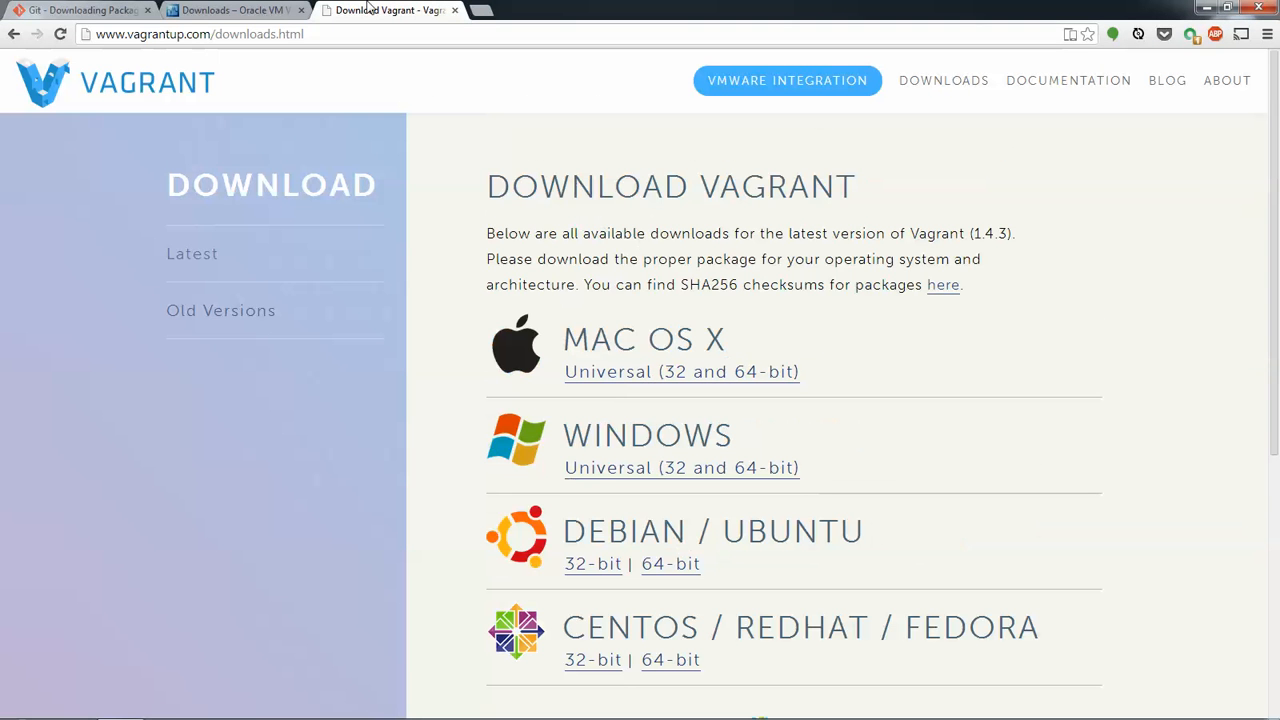
# Show the Downloads folder in Explorer and run the Git-1.8.5.2-preview20131230 installer
pyautogui.click(170, 704)
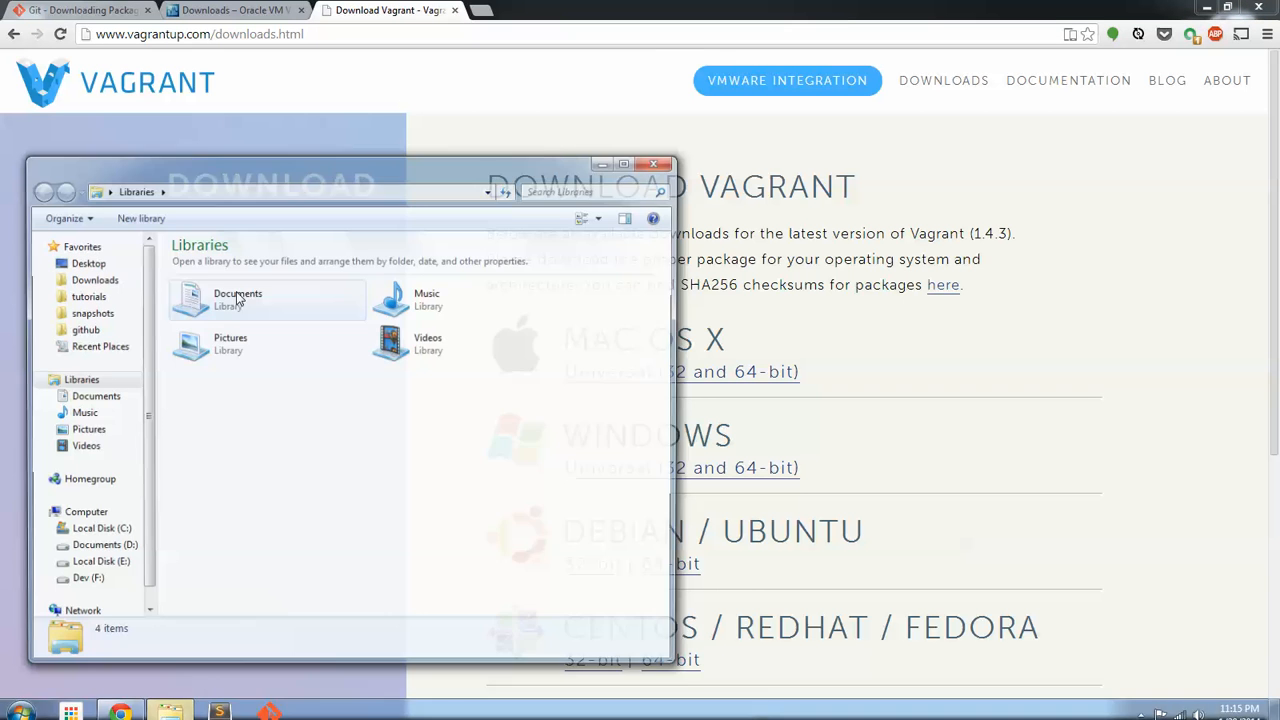
pyautogui.click(90, 279)
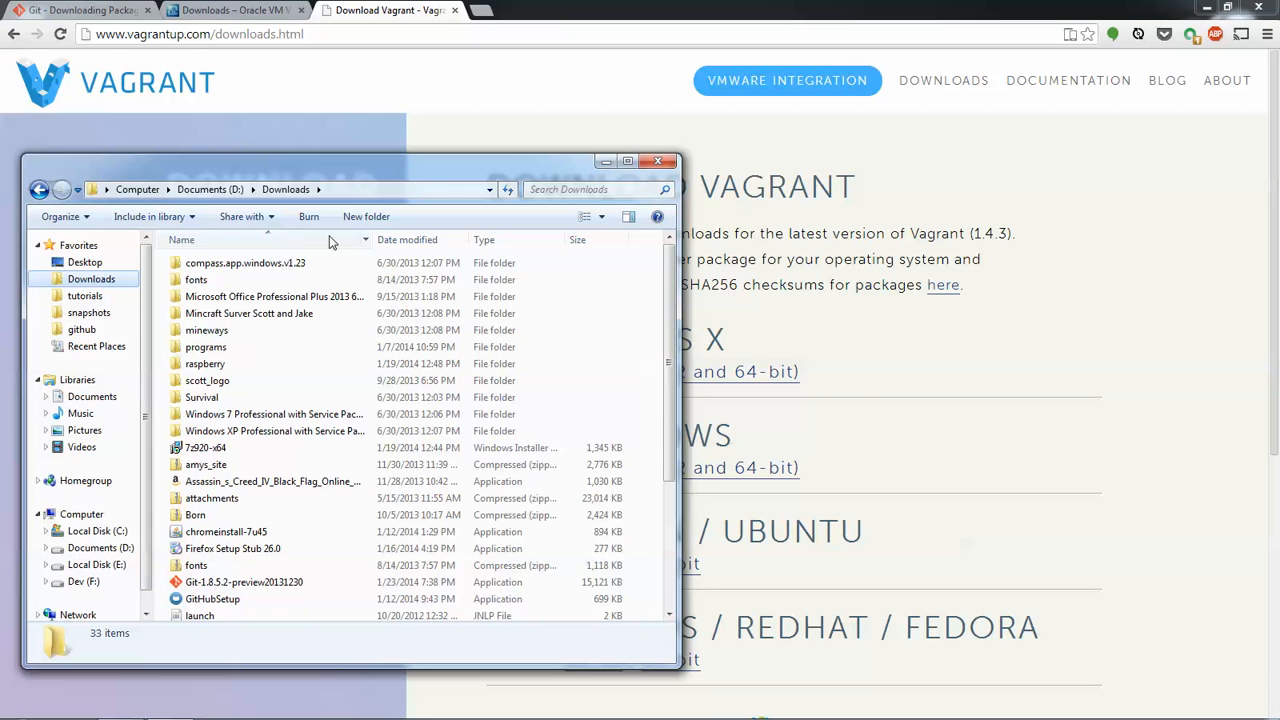
pyautogui.moveTo(522, 162); pyautogui.dragTo(782, 9)
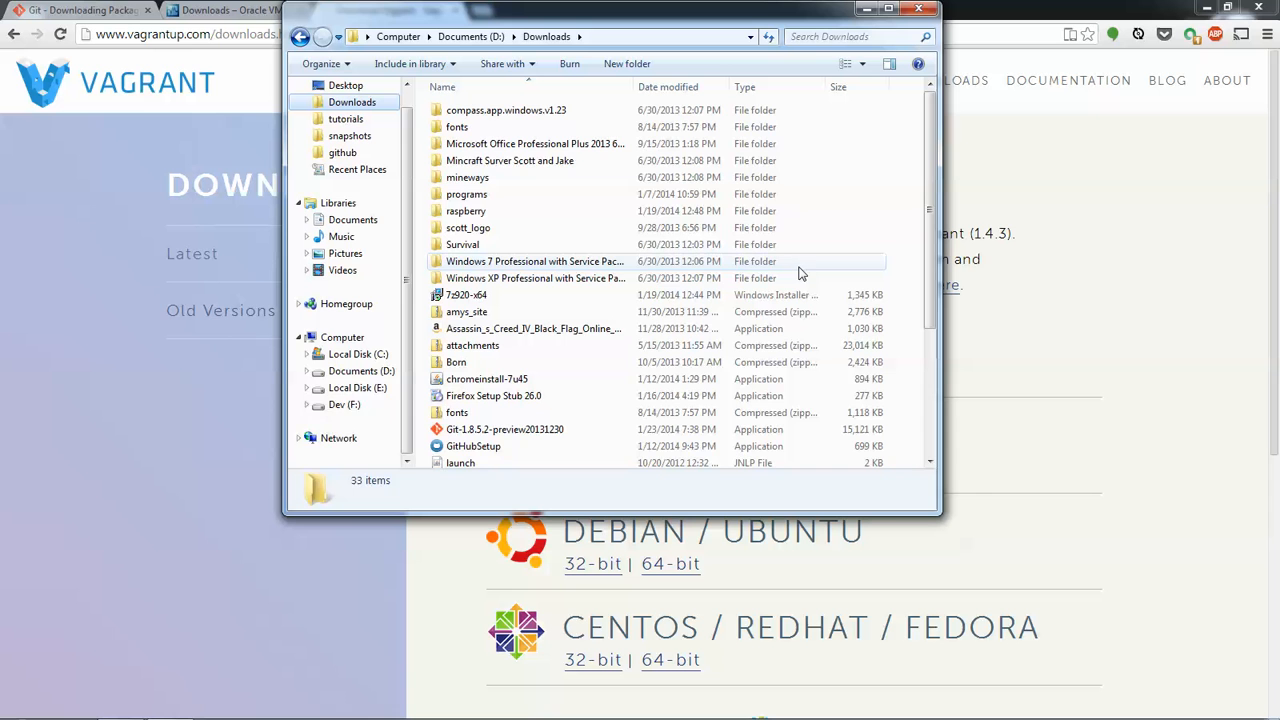
pyautogui.moveTo(930, 235); pyautogui.dragTo(938, 354)
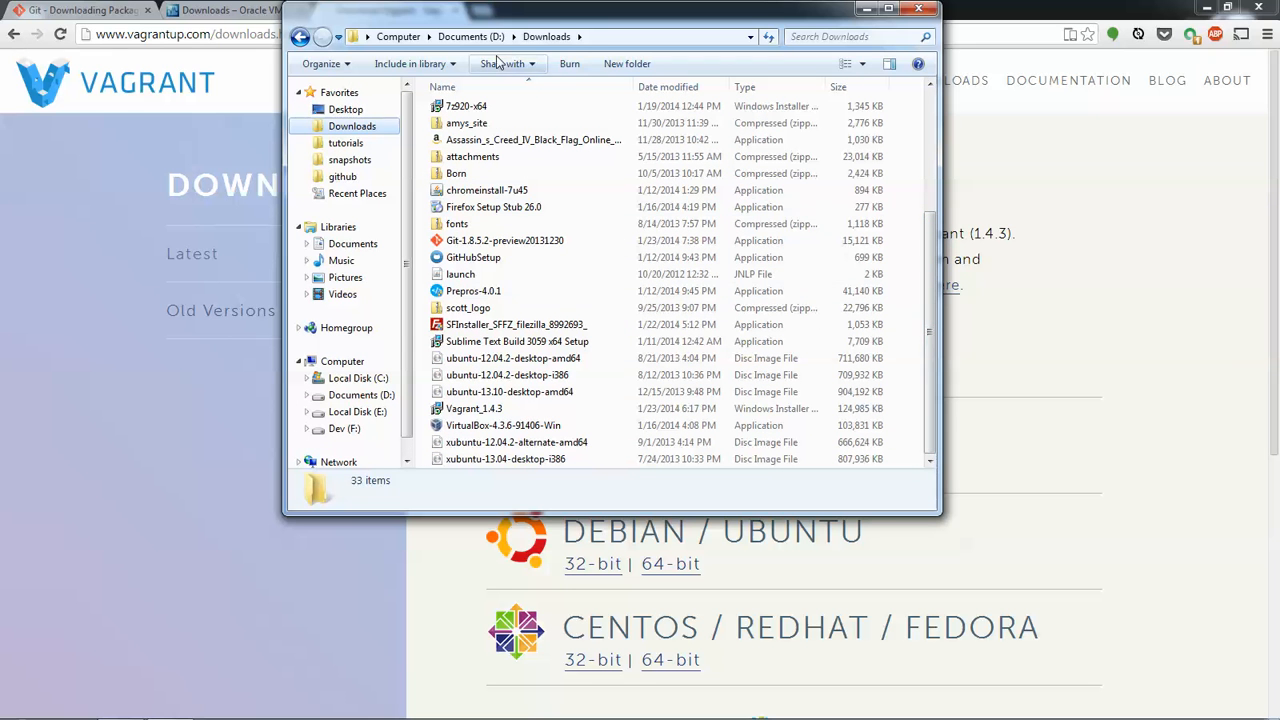
pyautogui.click(487, 243)
pyautogui.doubleClick(487, 250)
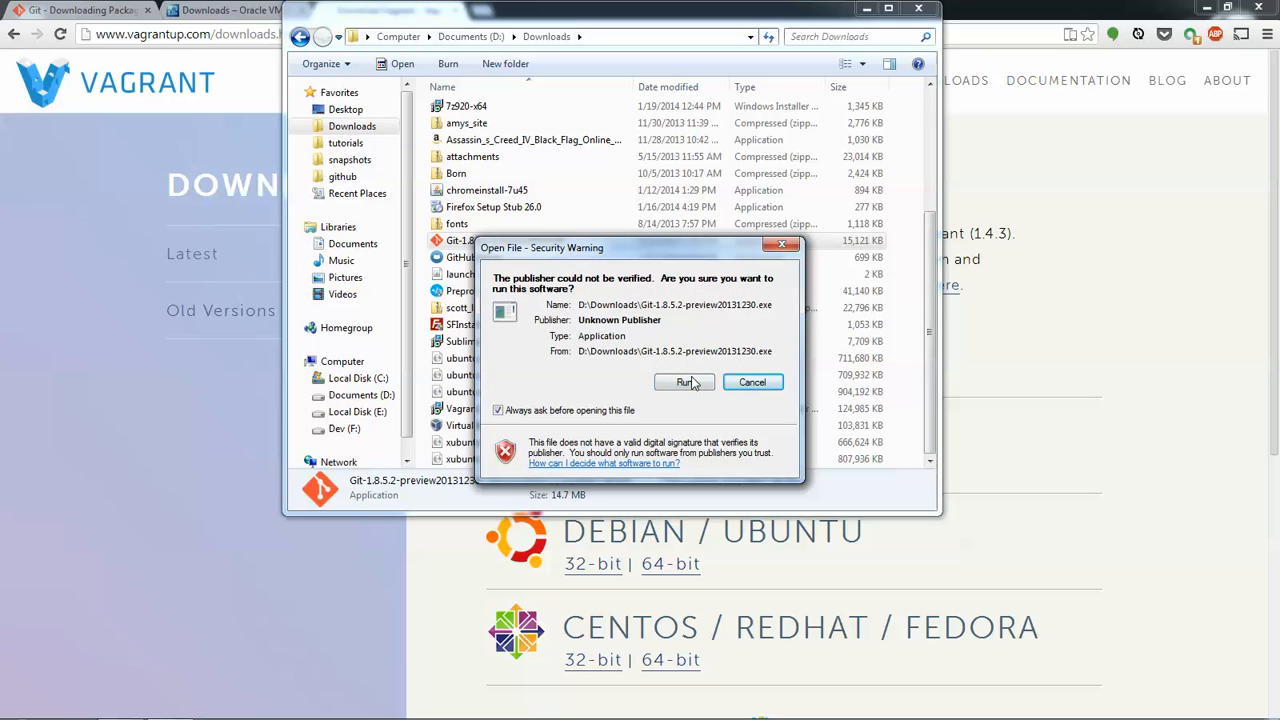
# Run the Git Setup wizard through to Select Components, then quit setup without installing
pyautogui.click(694, 382)
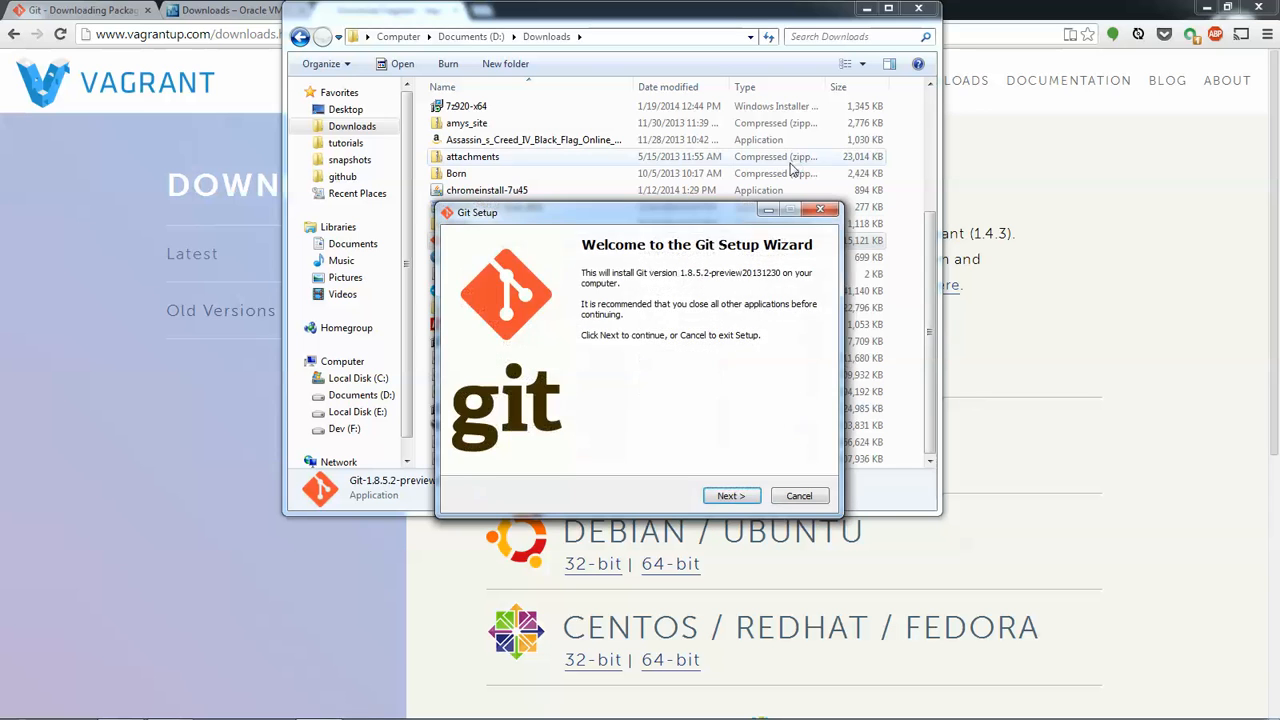
pyautogui.click(752, 497)
pyautogui.click(752, 497)
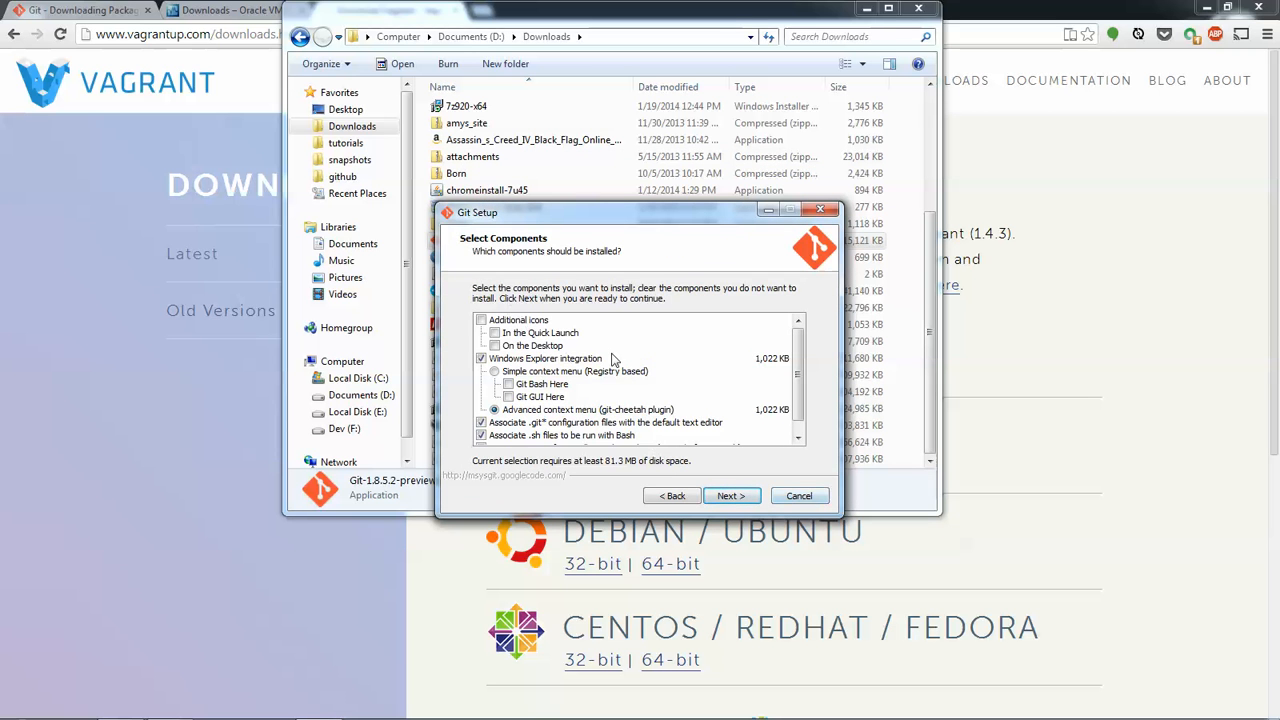
pyautogui.click(785, 494)
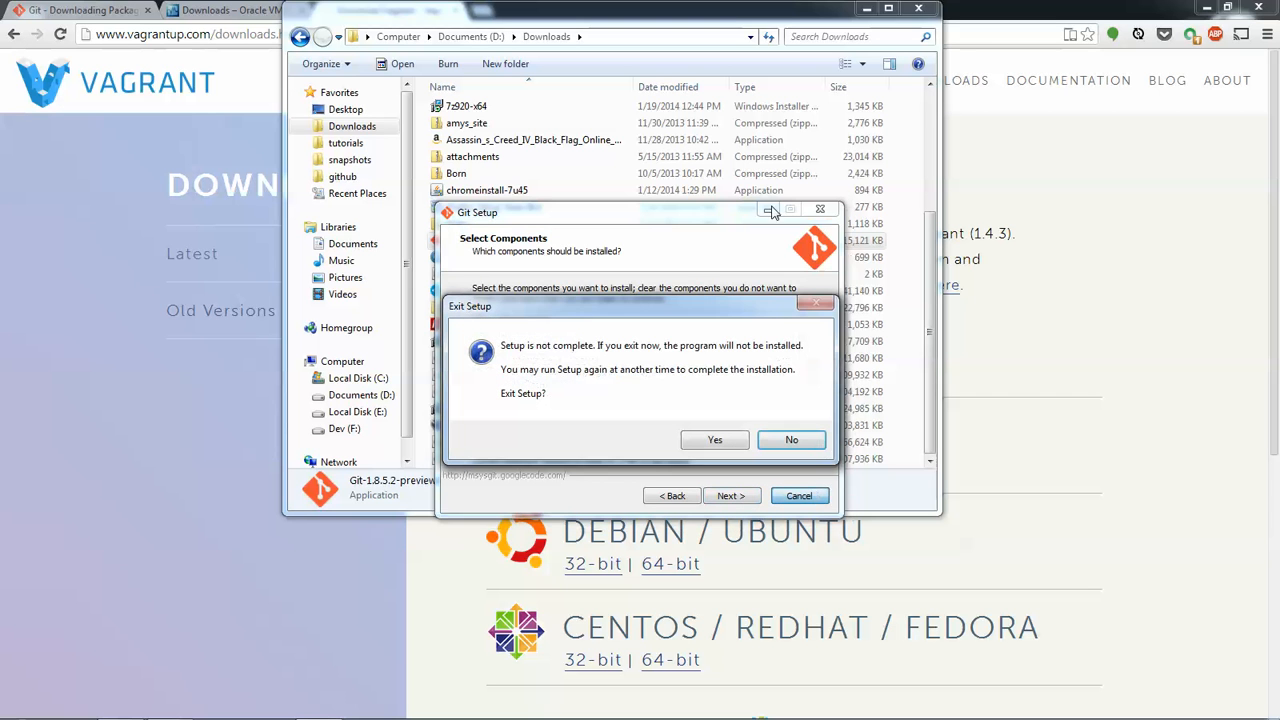
pyautogui.click(715, 441)
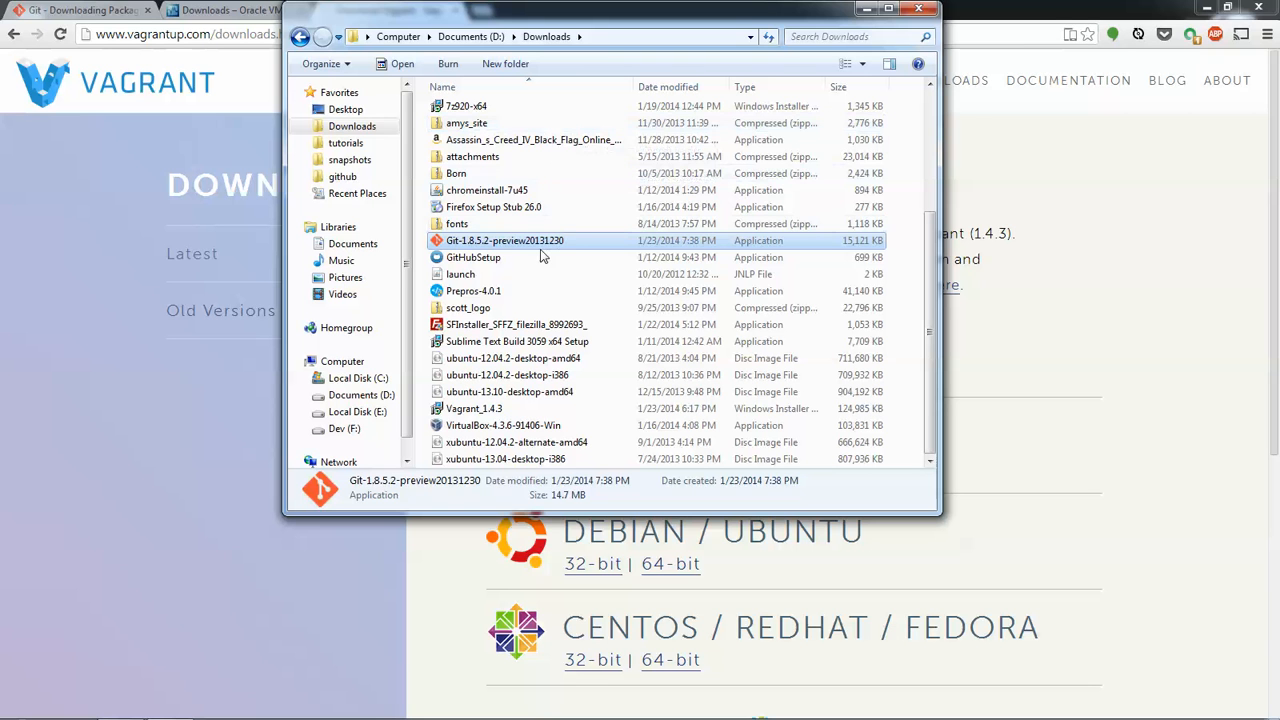
# Close the Downloads folder window to return to the Vagrant downloads page
pyautogui.click(919, 10)
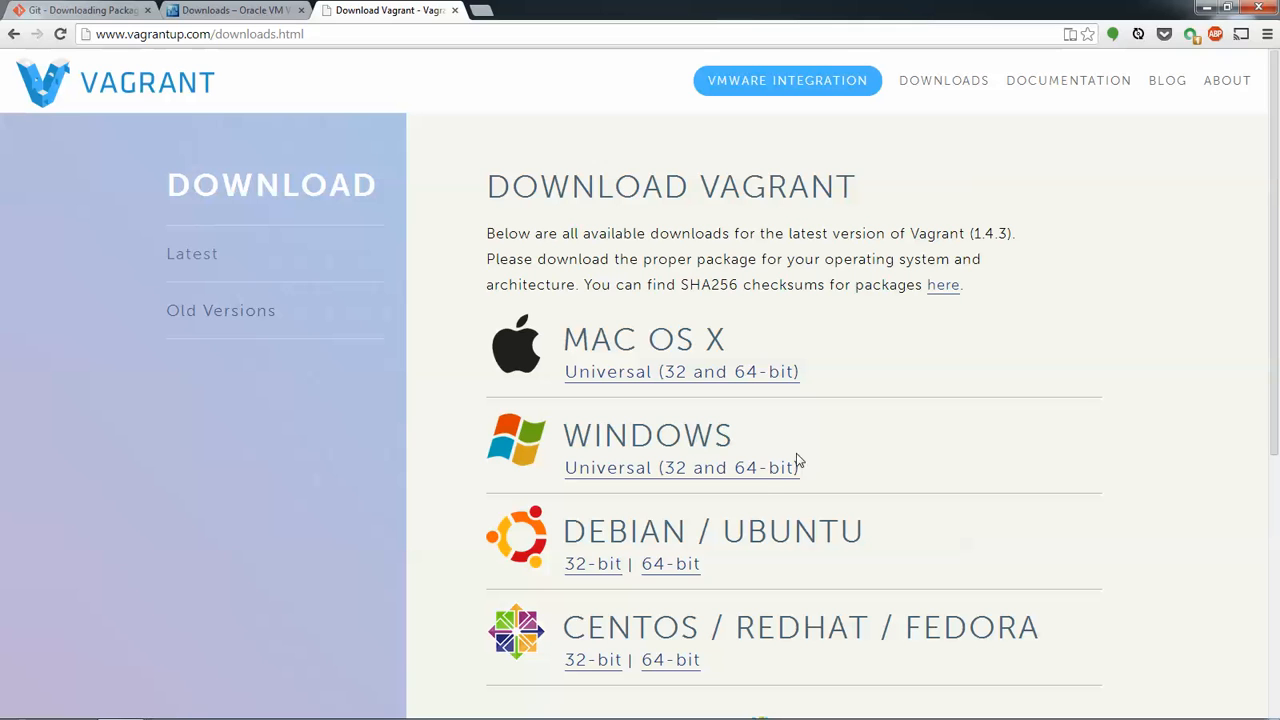